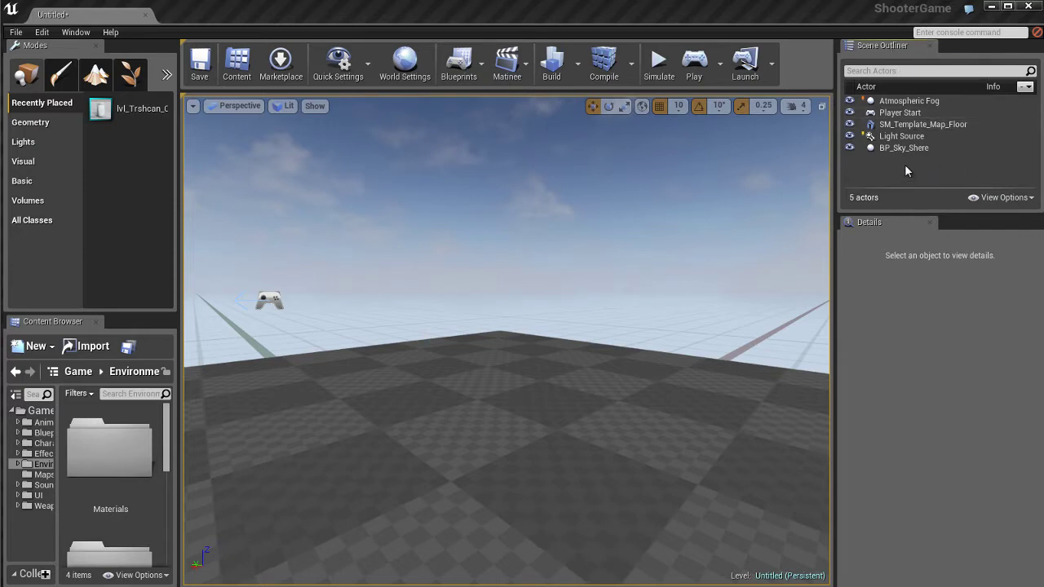
Select the Player Start and frame it in the viewport, toggling its selection a few times
left_click(901, 113)
key("f")
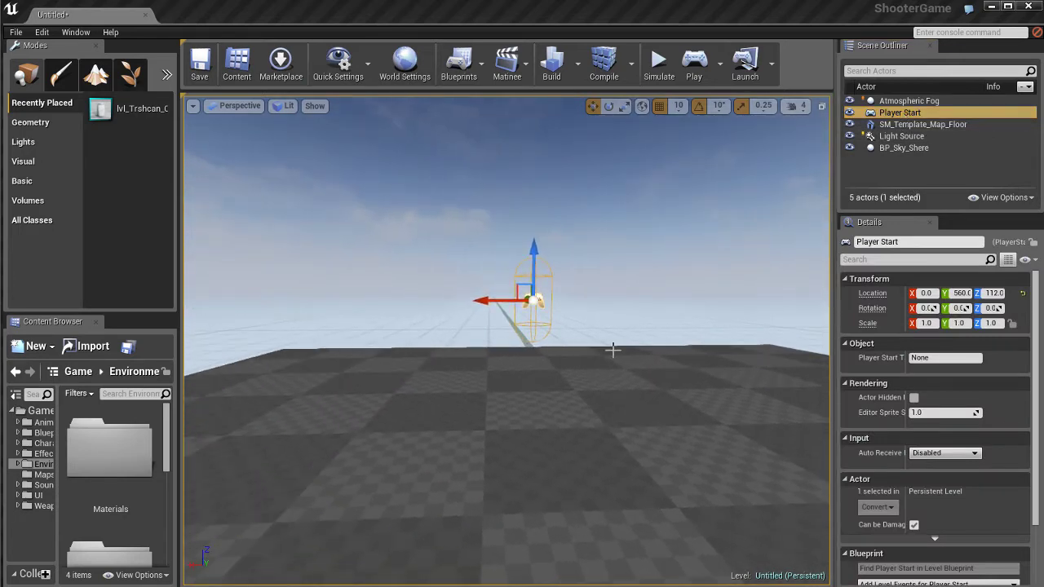
key("Escape")
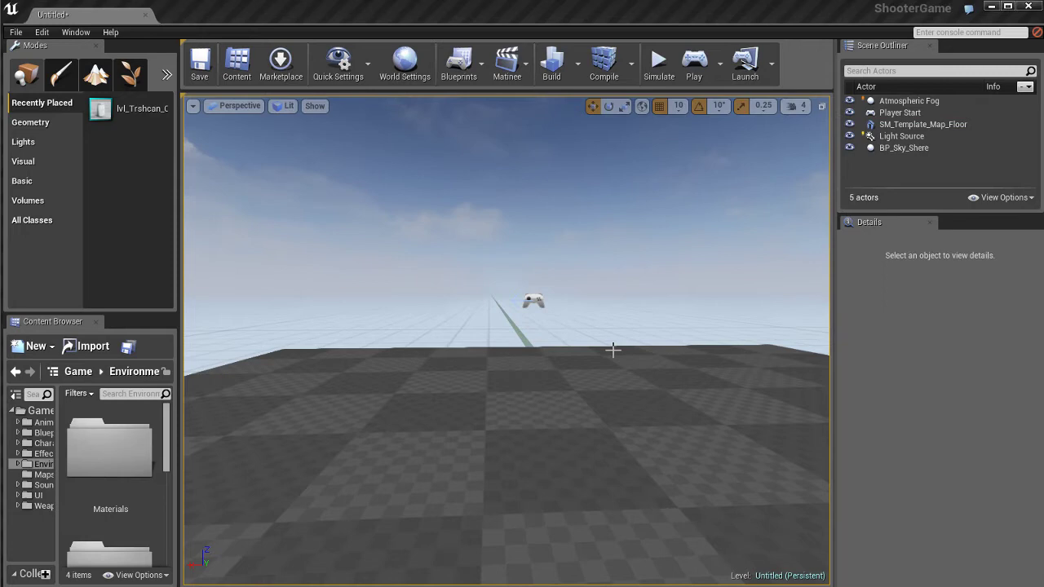
left_click(533, 301)
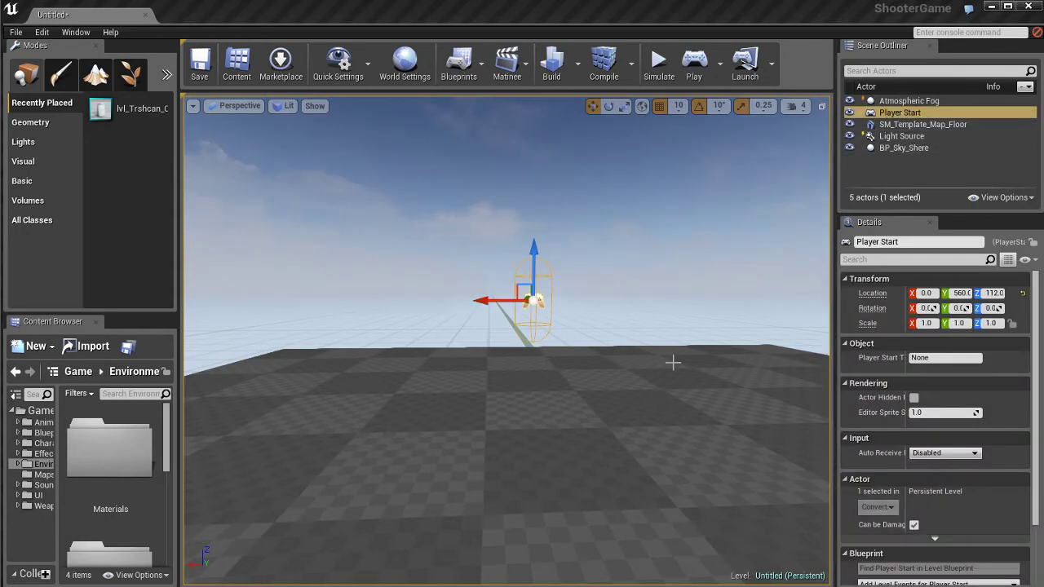
left_click(653, 333)
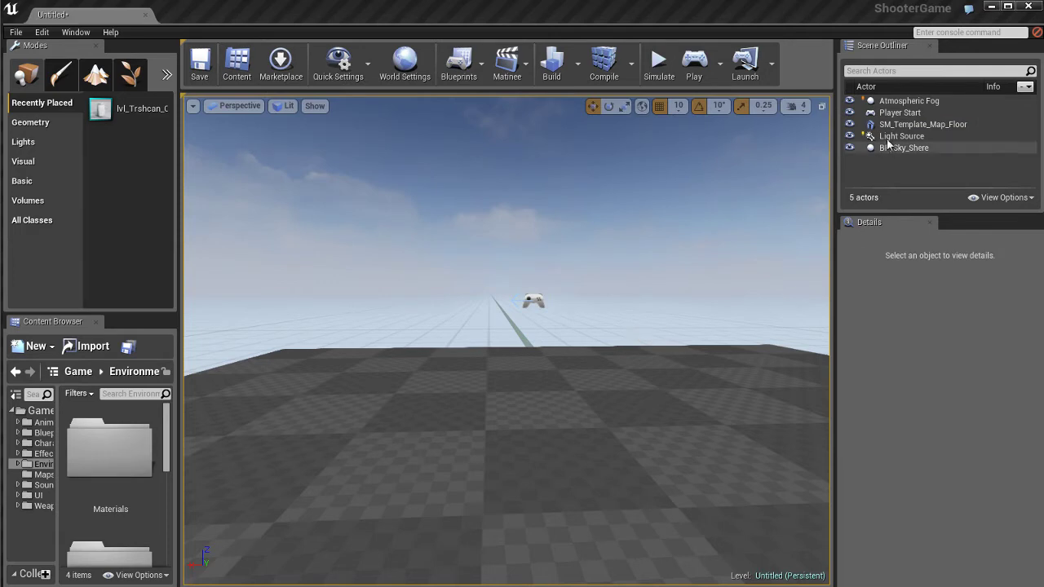
left_click(899, 112)
Deselect it, turn the view slightly right and down, and make the Scene Outliner taller
left_click(672, 364)
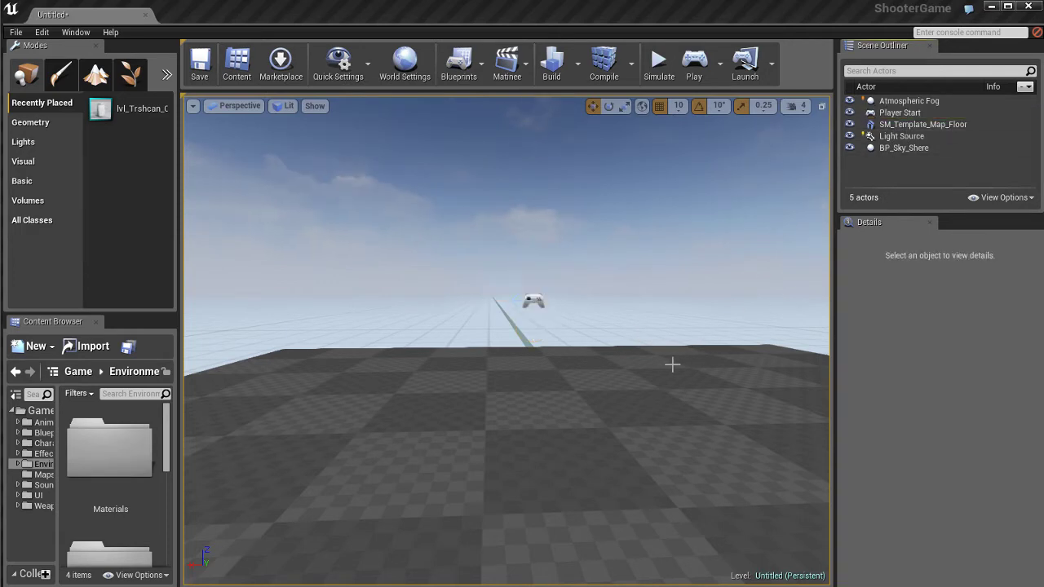
right_click_drag(606, 380, 655, 380)
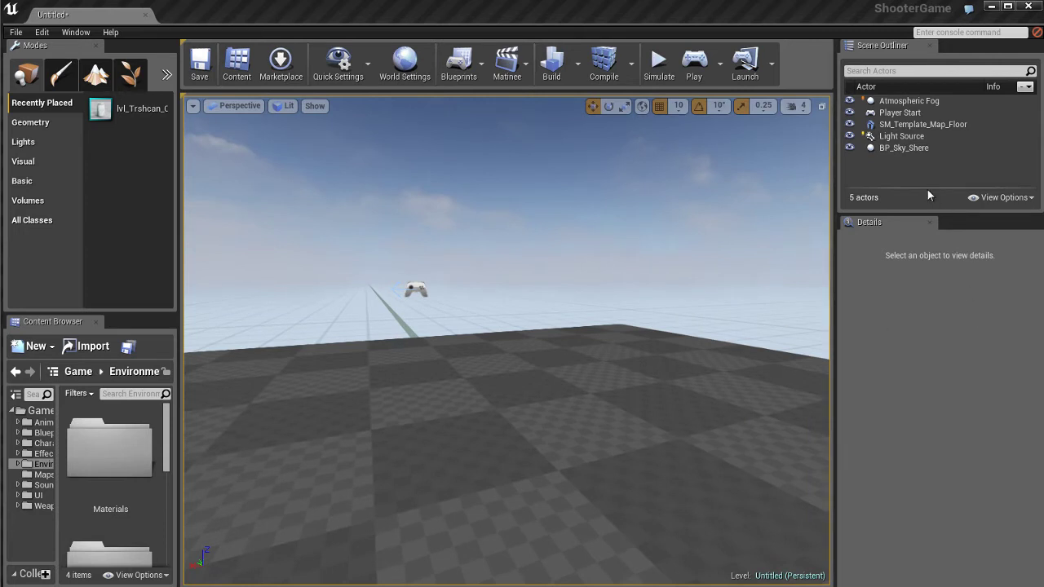
left_click_drag(928, 214, 922, 286)
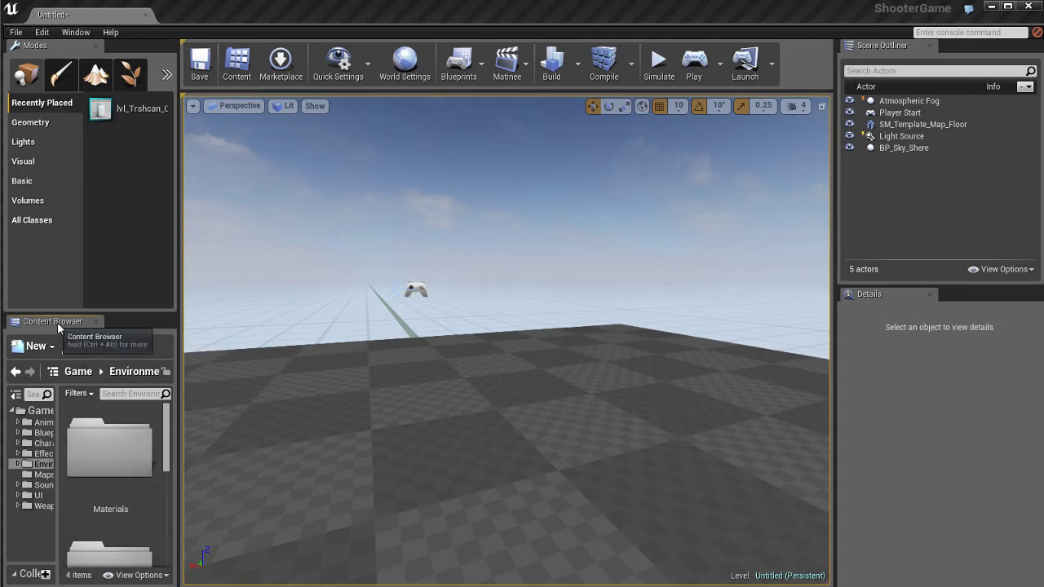
Float the Content Browser as its own window, moved up-left and enlarged
left_click_drag(57, 322, 482, 222)
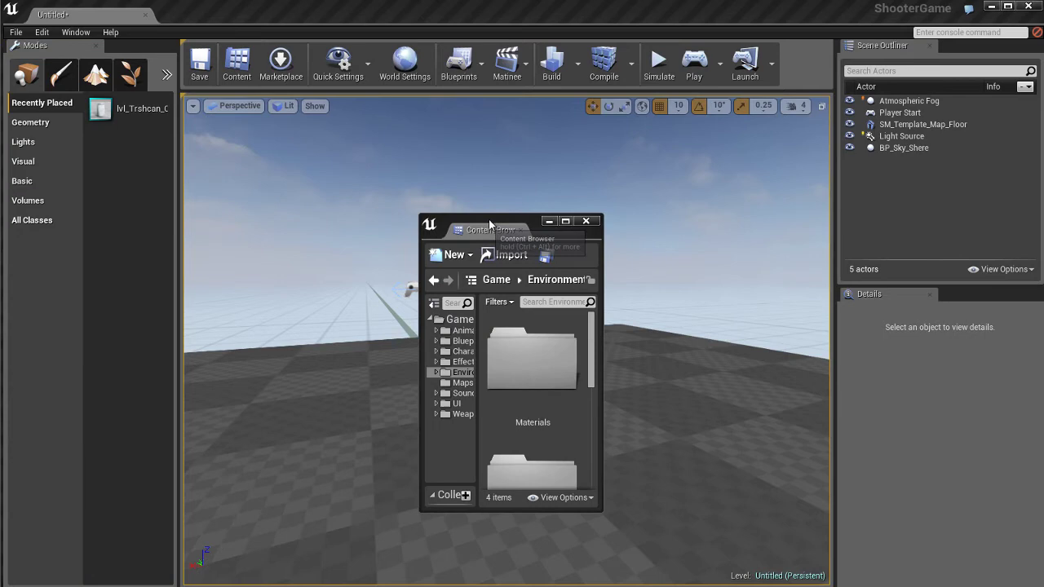
left_click_drag(410, 209, 207, 131)
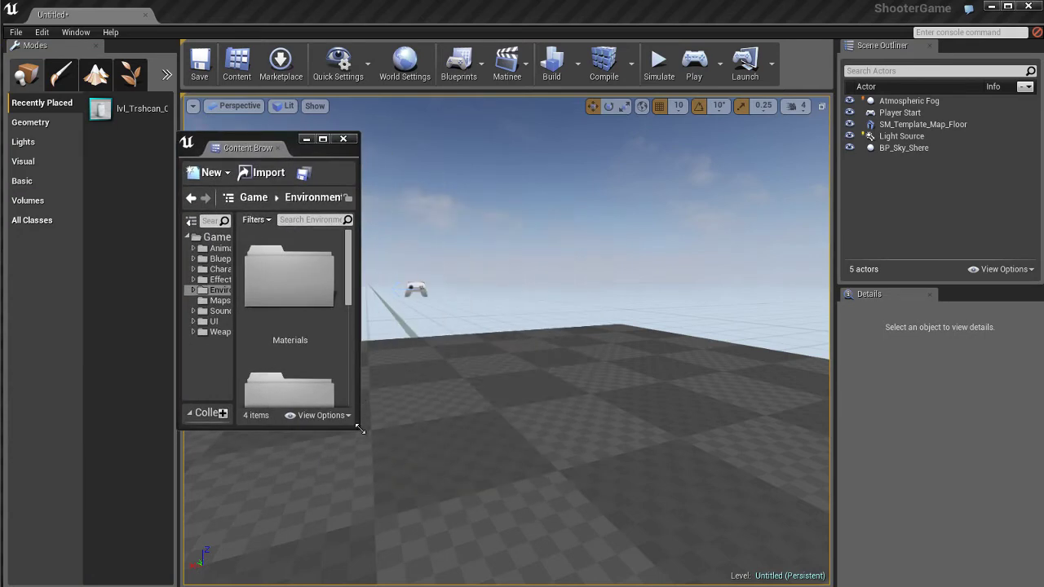
left_click_drag(413, 440, 868, 554)
left_click_drag(522, 150, 521, 103)
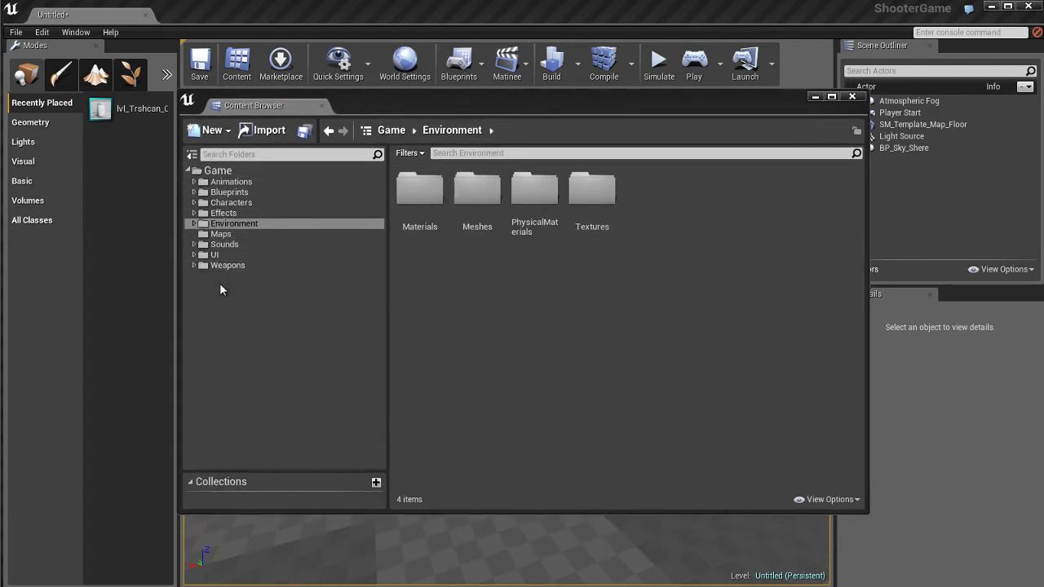
Browse the Animations, Blueprints and Effects folders, ending back in Environment
left_click(231, 181)
left_click(230, 191)
left_click(224, 212)
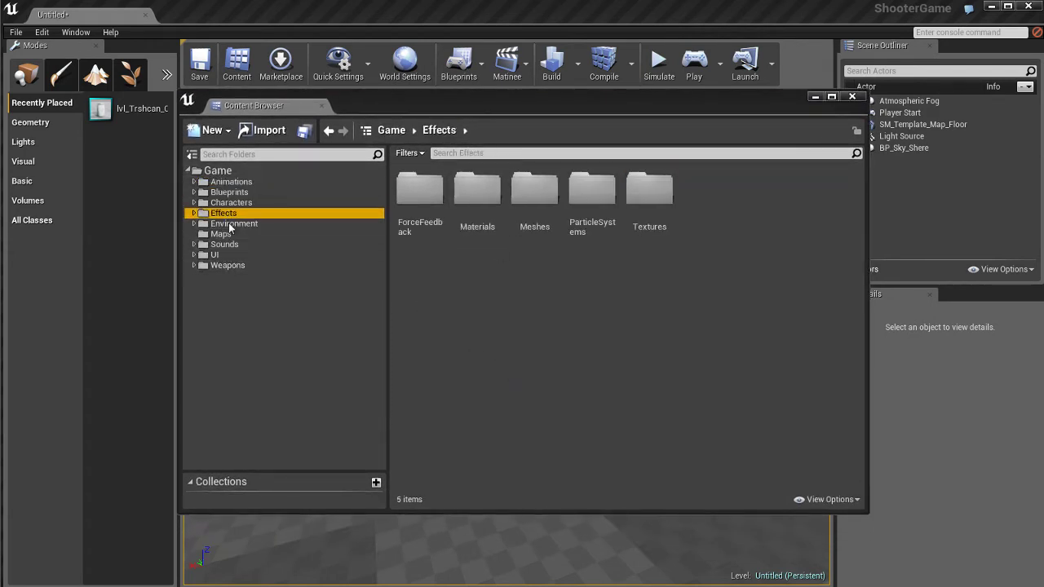
left_click(231, 224)
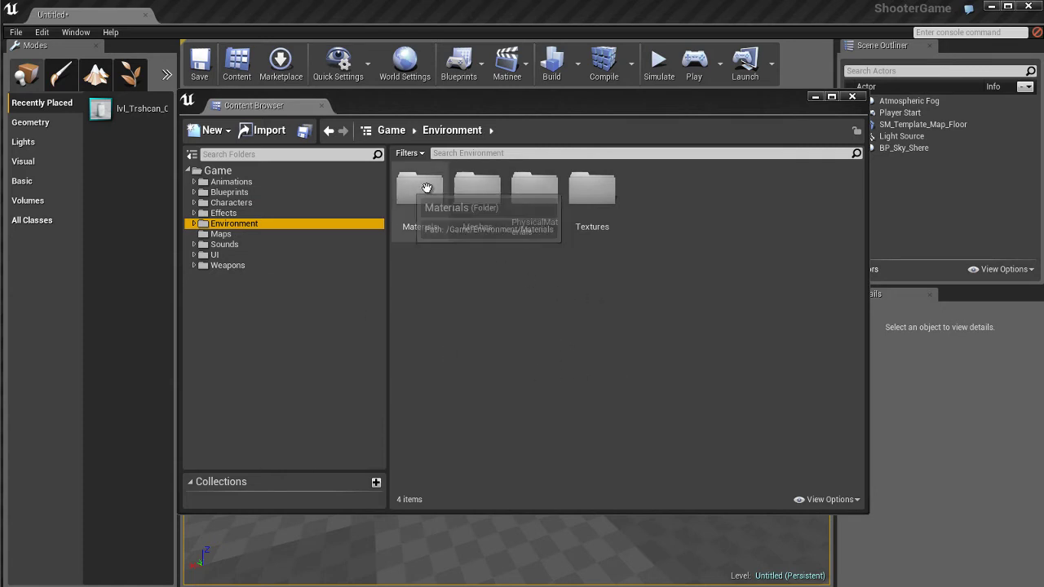
Filter the Environment assets to show only Static Mesh assets
left_click(413, 154)
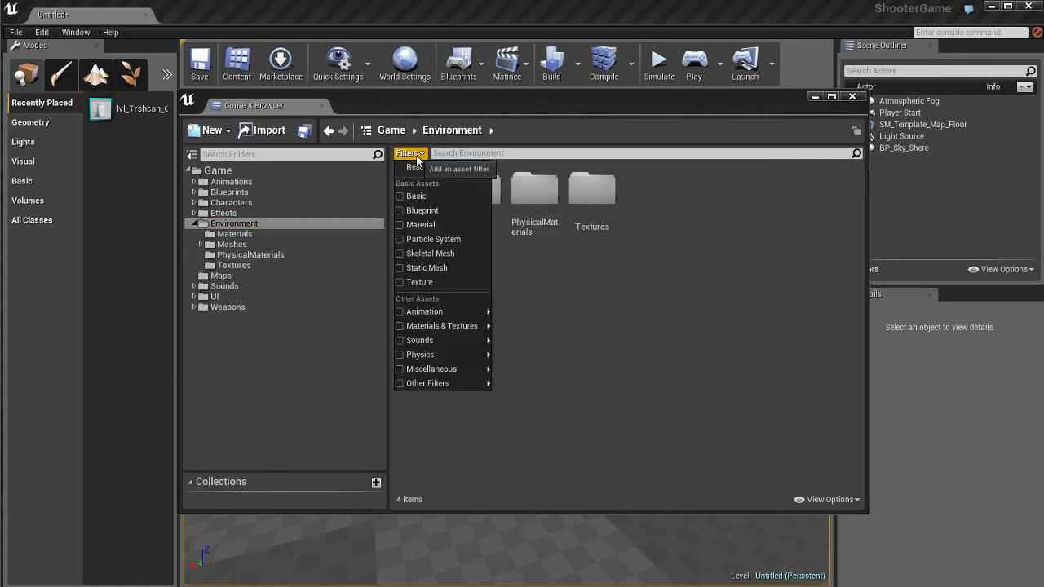
left_click(426, 268)
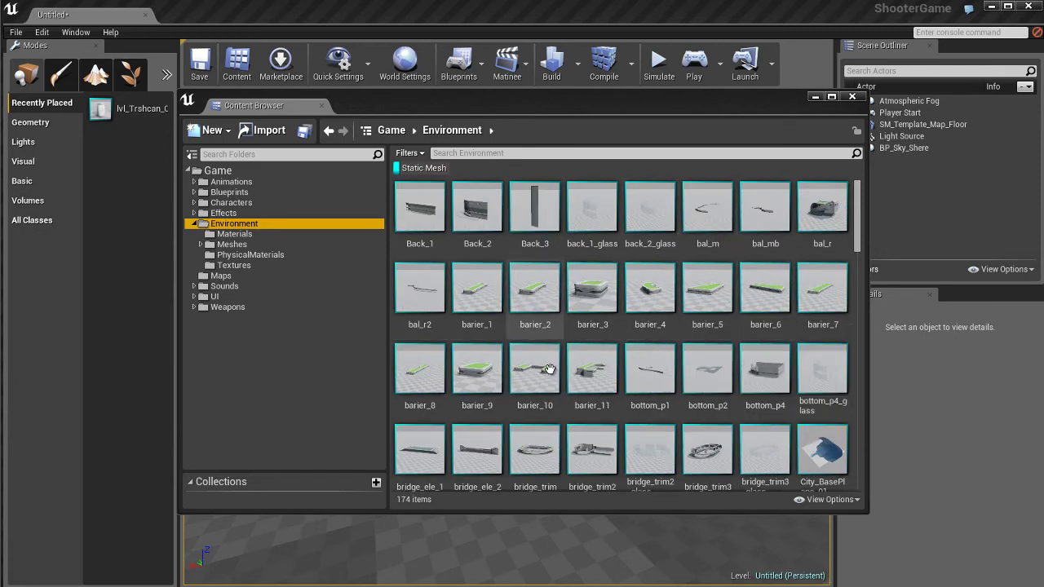
scroll(658, 355, "down", 1)
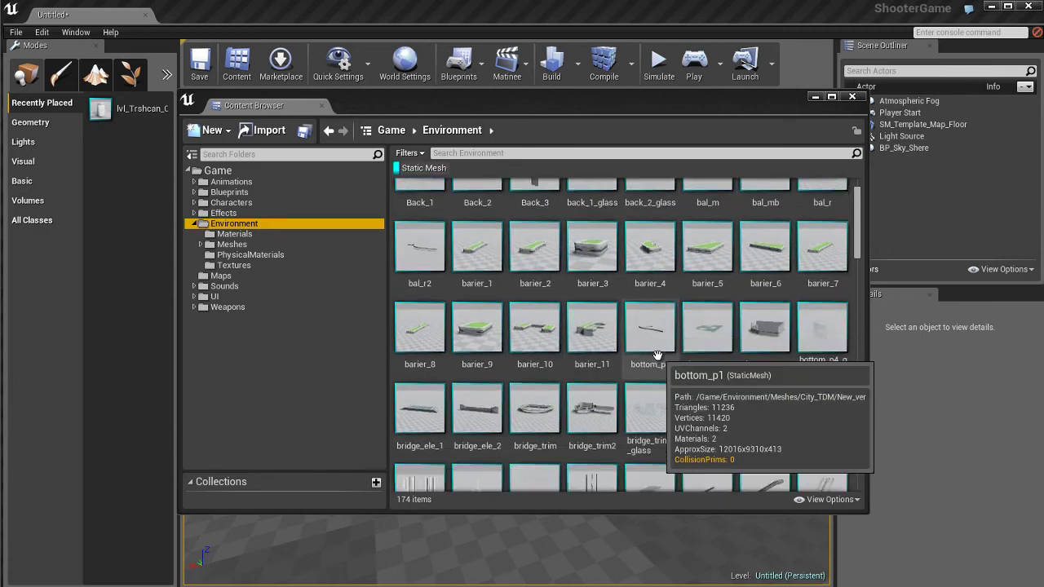
scroll(657, 355, "down", 9)
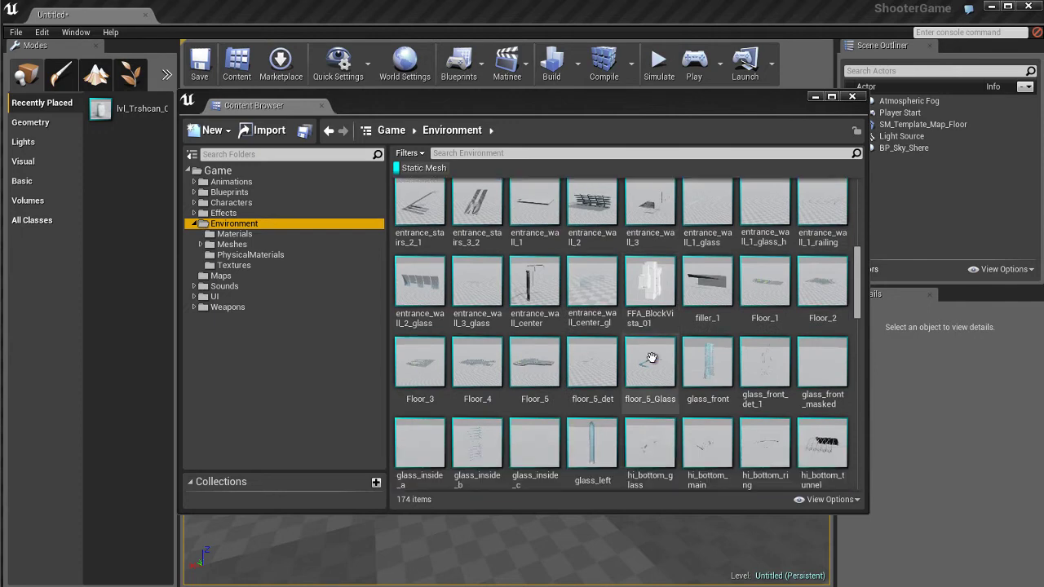
scroll(652, 357, "down", 3)
scroll(569, 229, "up", 13)
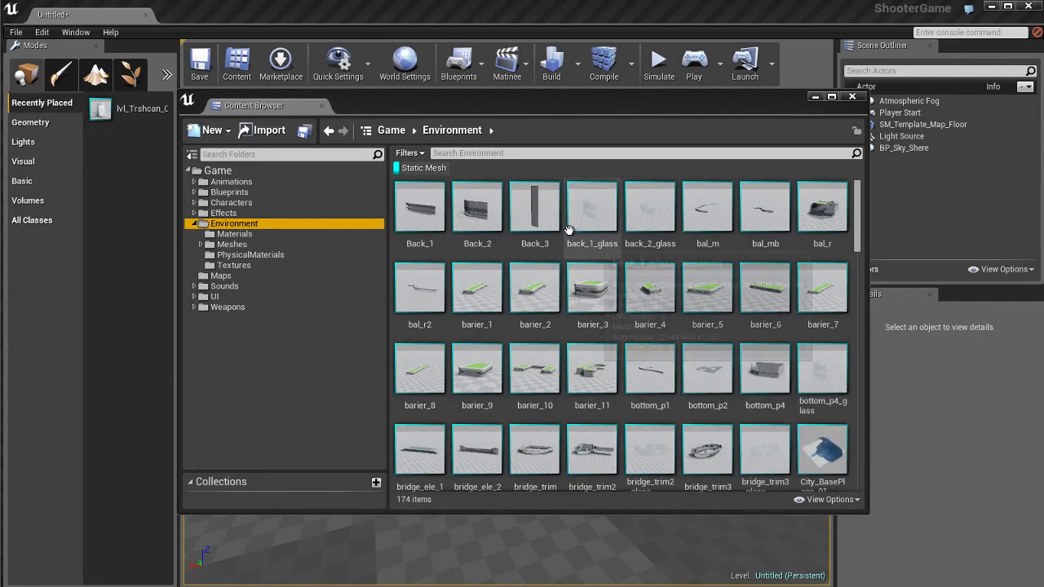
Search for 'can', select lvl_Trshcan_01, and move the browser to the right screen edge
left_click(545, 152)
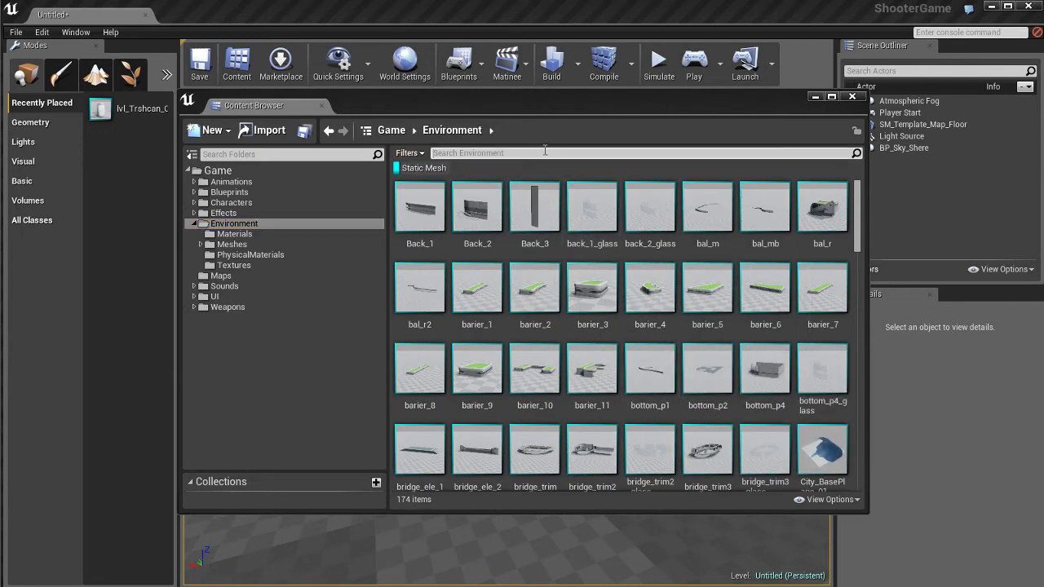
type("trash")
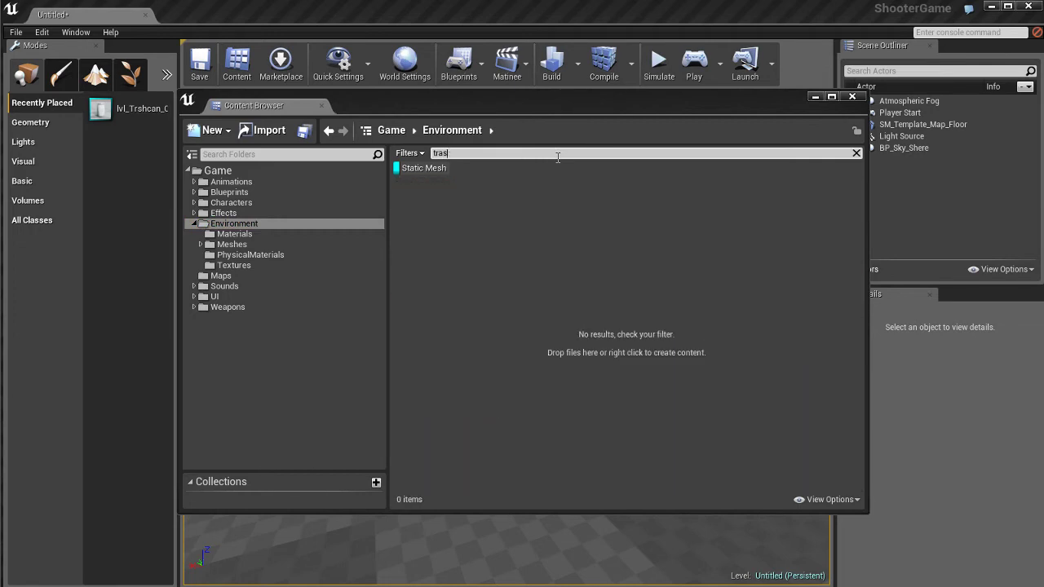
key("BackSpace")
key("BackSpace")
key("BackSpace")
key("BackSpace")
type("can")
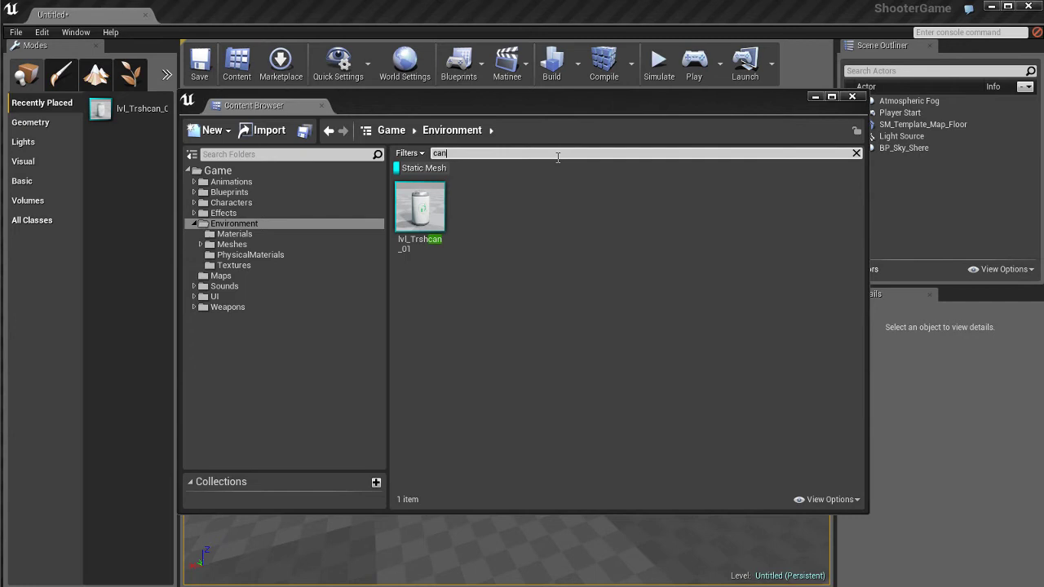
left_click(422, 203)
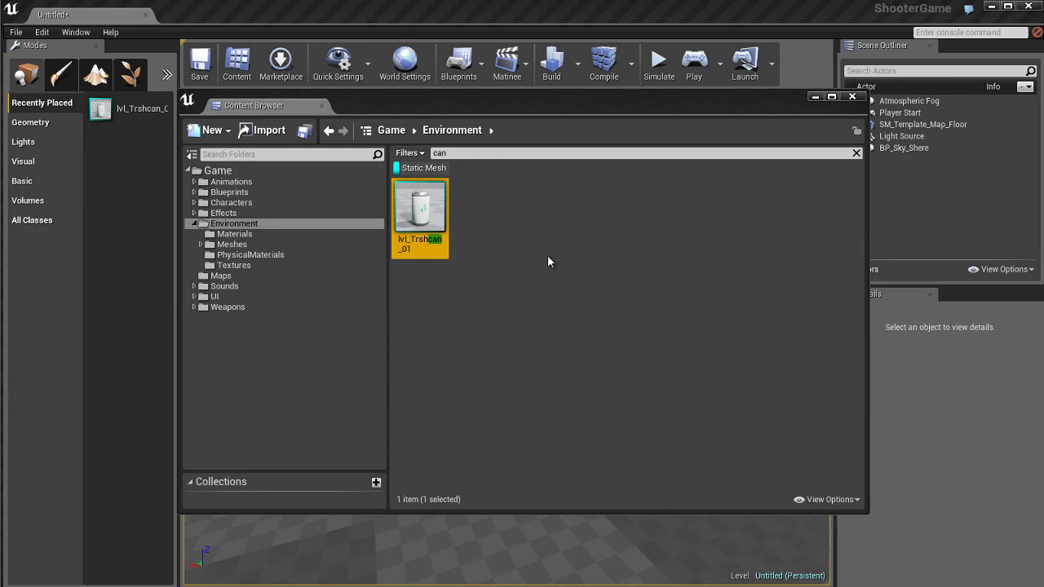
left_click(511, 226)
left_click(419, 203)
left_click_drag(428, 99, 1043, 118)
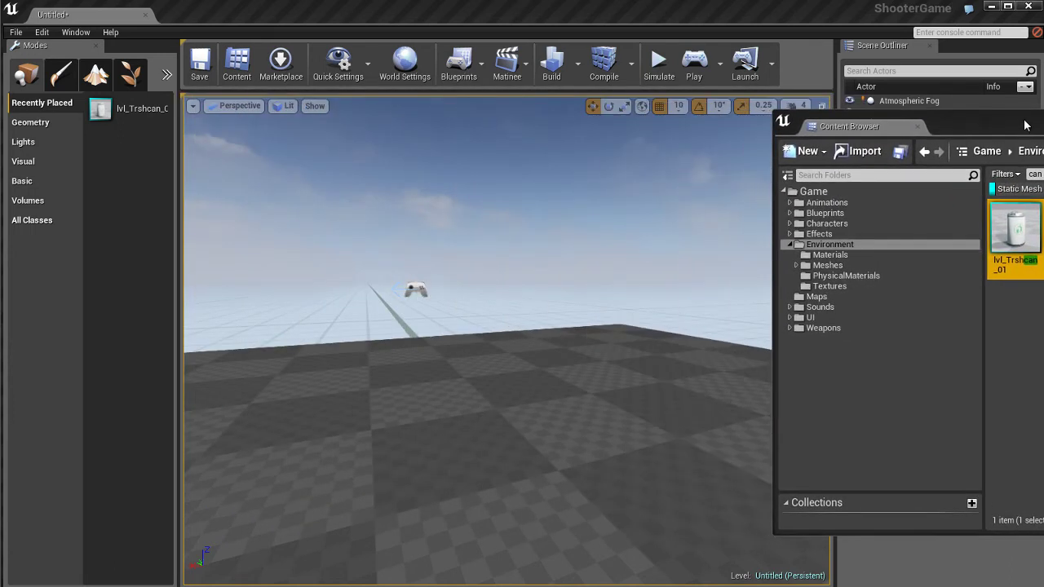
right_click(517, 424)
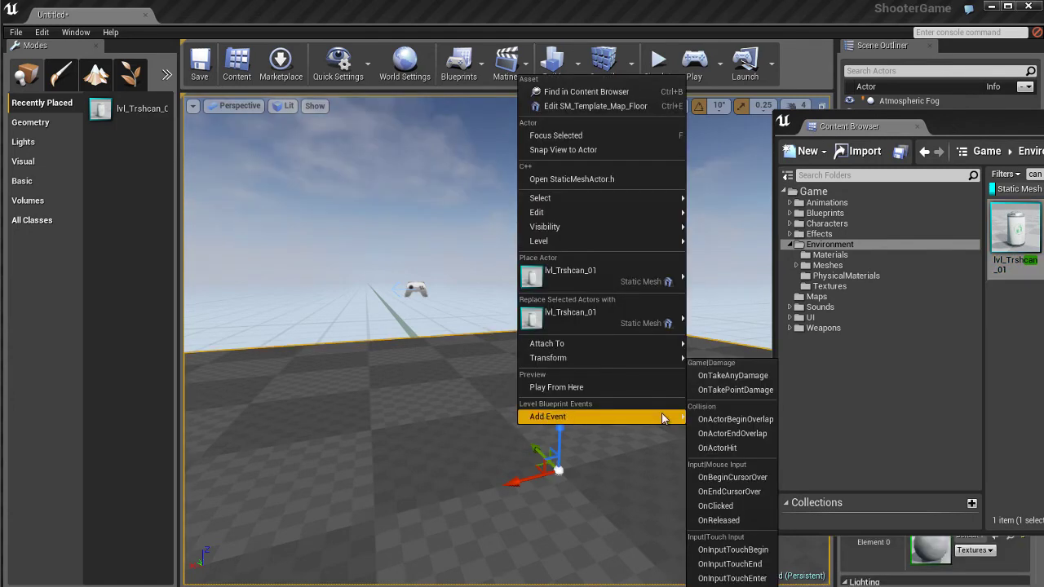
mouse_move(595, 271)
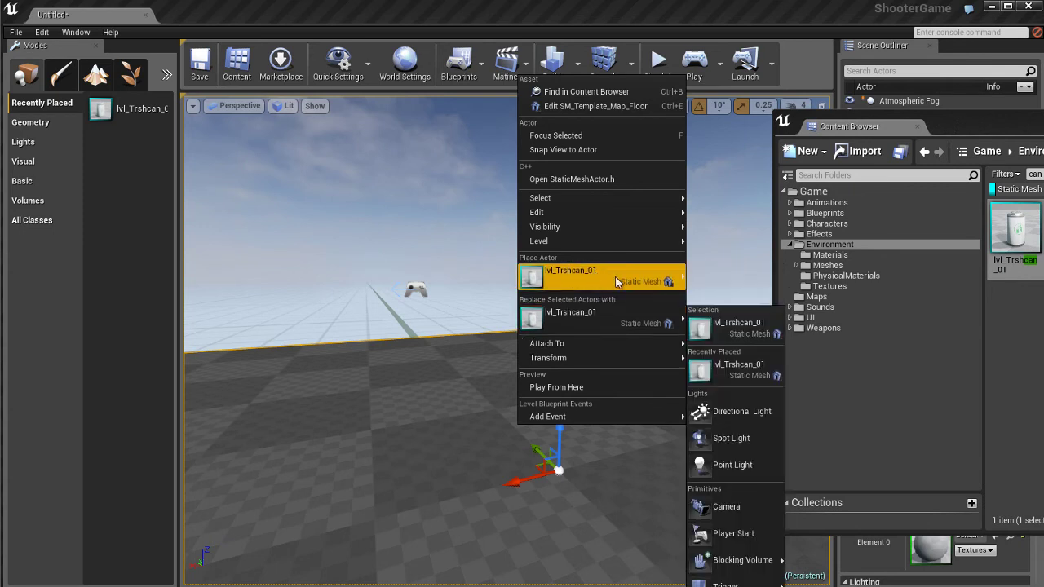
mouse_move(625, 282)
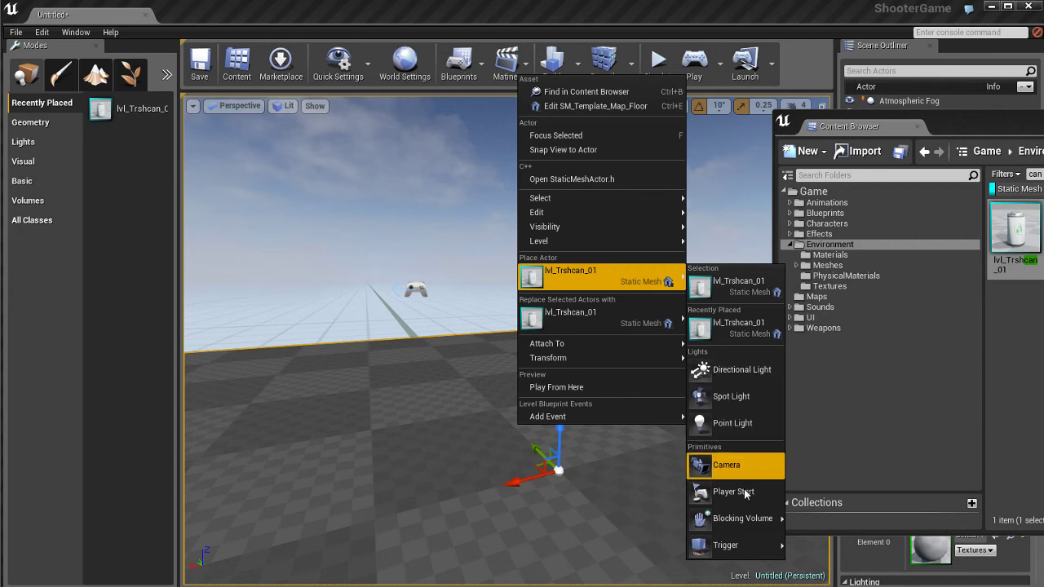
mouse_move(743, 544)
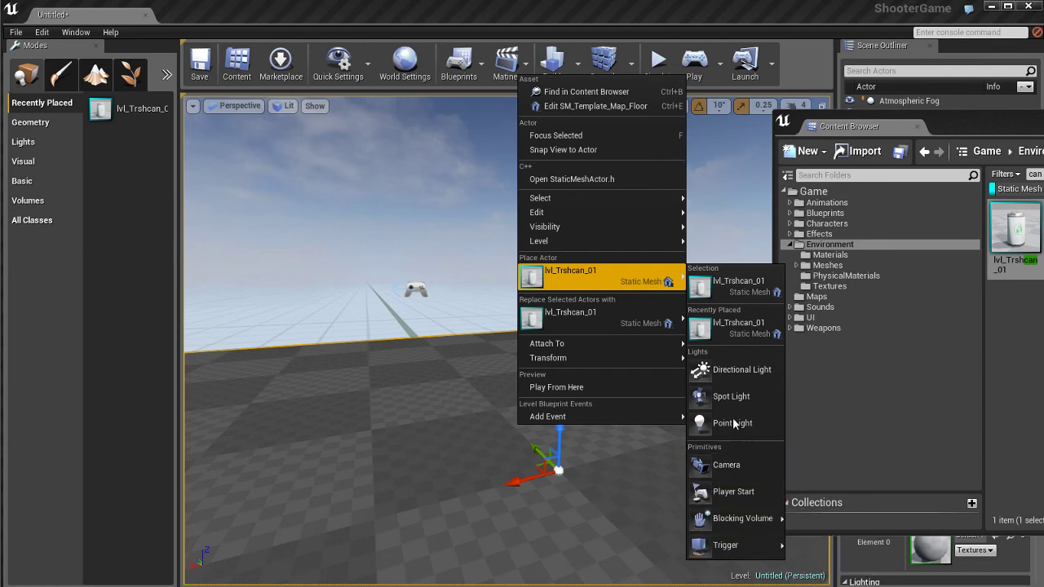
left_click(733, 286)
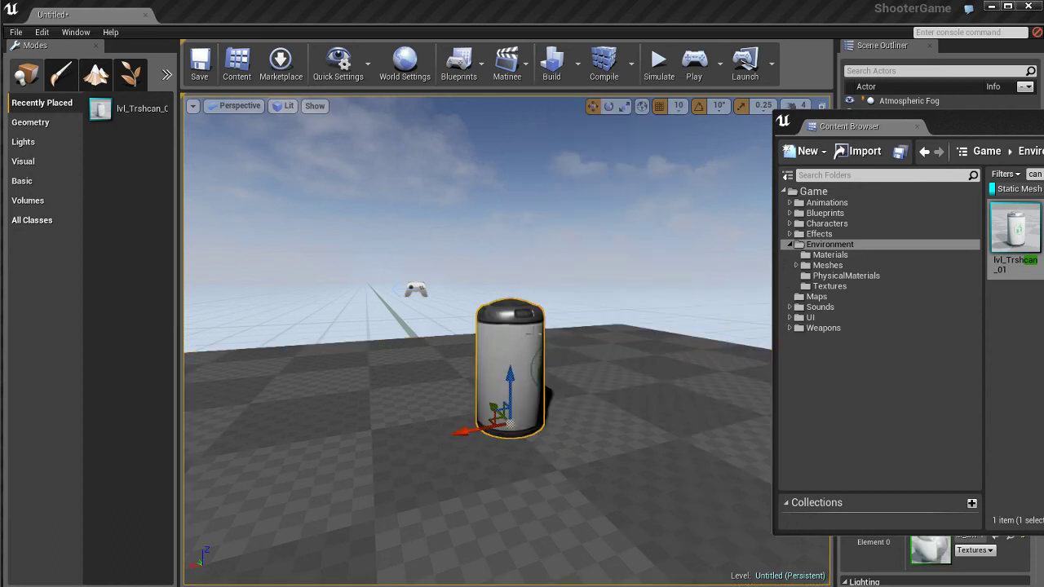
key("Delete")
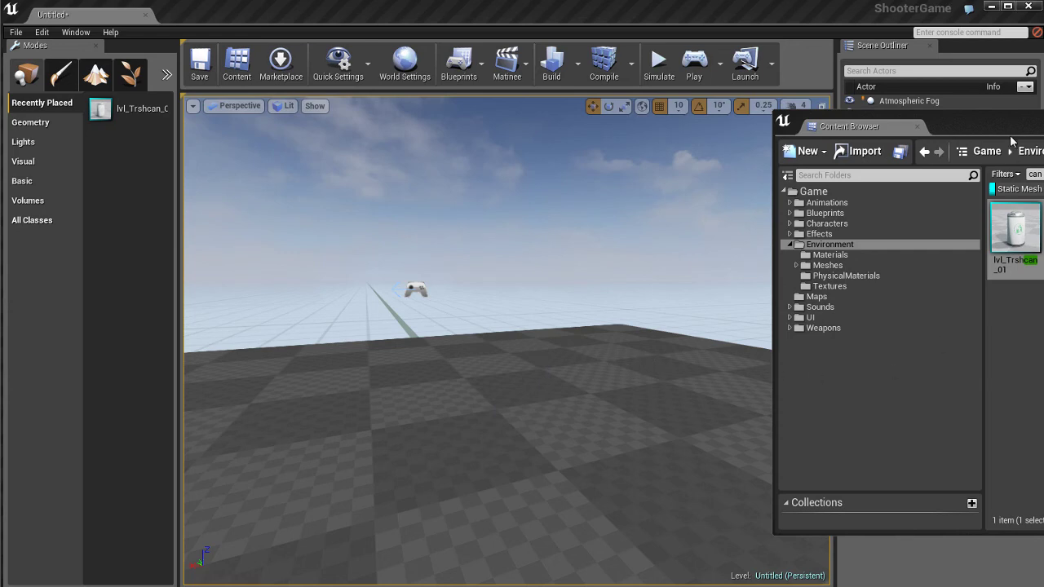
Drag lvl_Trshcan_01 from the browser onto the floor near the level's centre
left_click_drag(1005, 128, 967, 125)
left_click(978, 233)
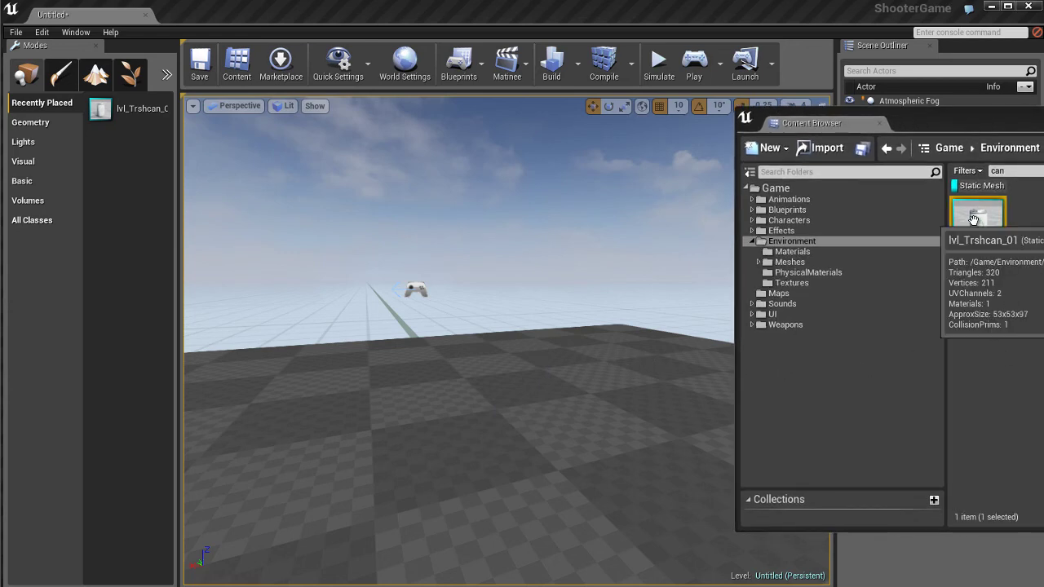
left_click_drag(978, 224, 503, 445)
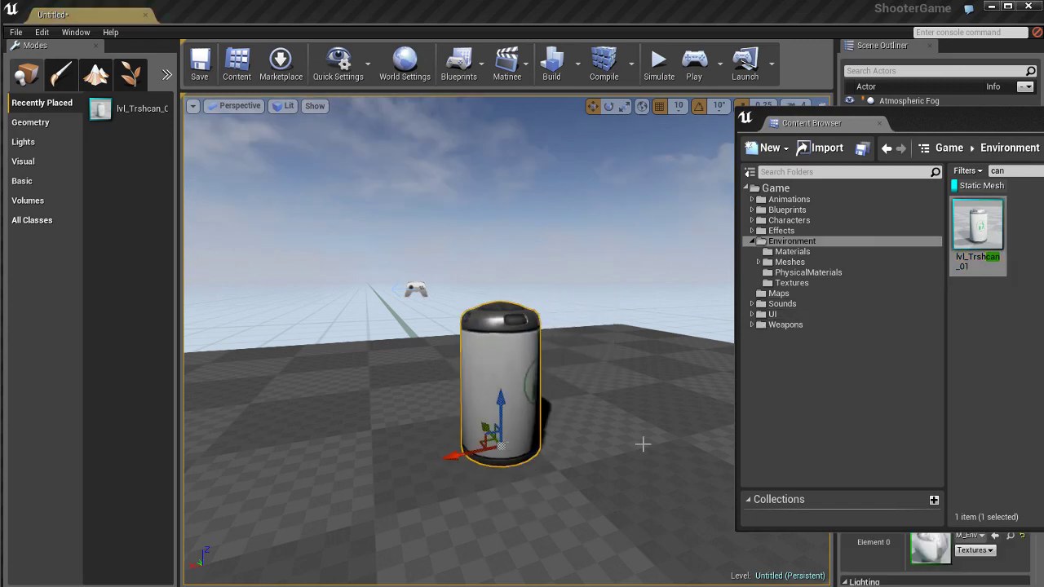